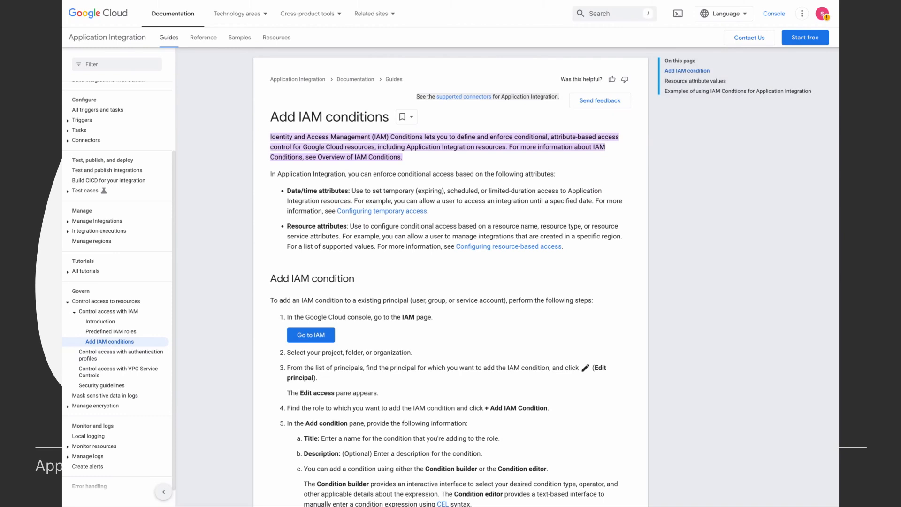
- Review the instructions for adding IAM conditions in the Application Integration guide
{"action": "scroll", "coordinate": [451, 277], "scroll_direction": "down", "scroll_amount": 7}
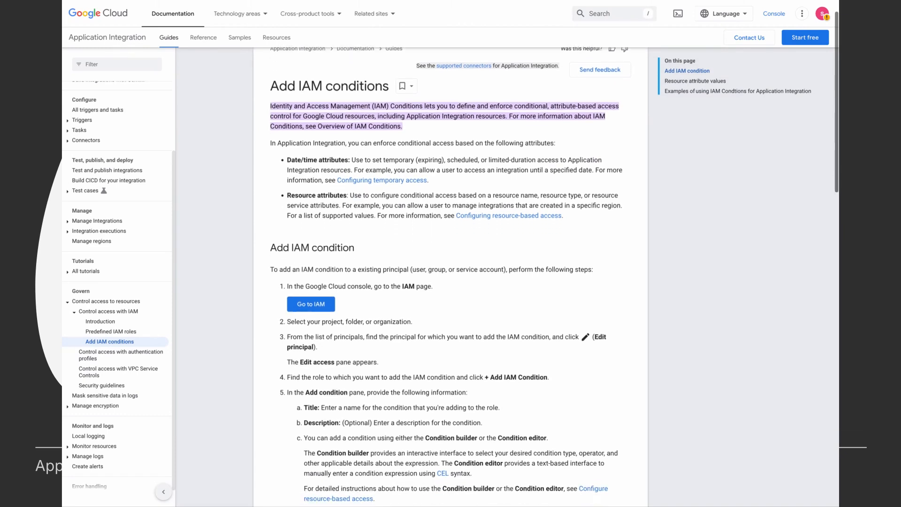
{"action": "scroll", "coordinate": [450, 277], "scroll_direction": "down", "scroll_amount": 5}
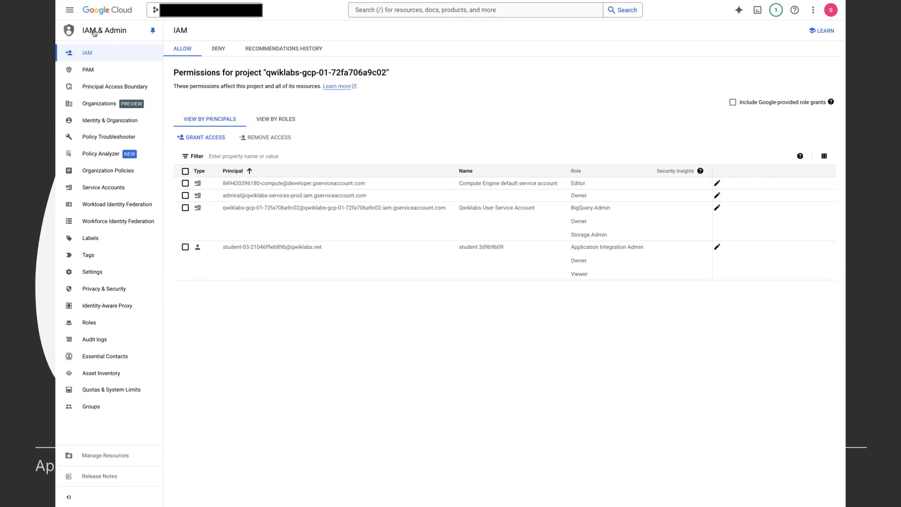
- Open the Application Integration list of integrations and close the tutorial recommendations
{"action": "left_click", "coordinate": [70, 10]}
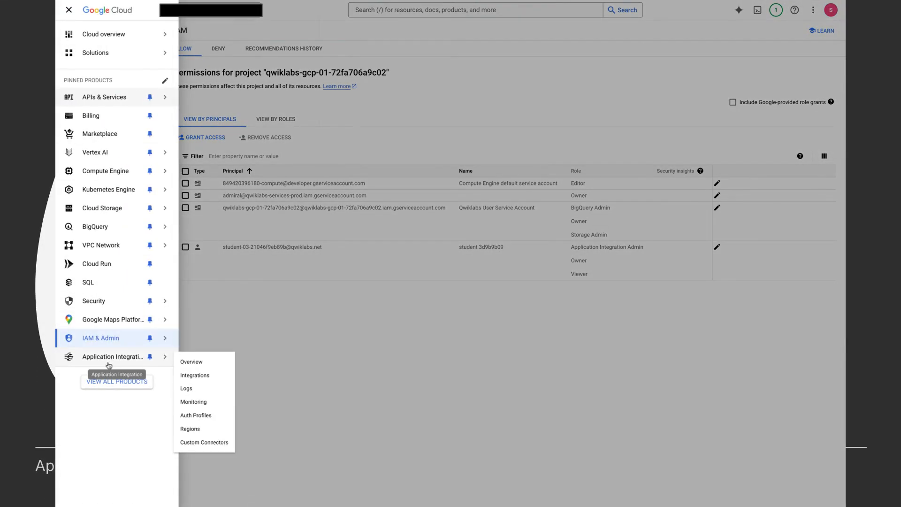
{"action": "left_click", "coordinate": [109, 361]}
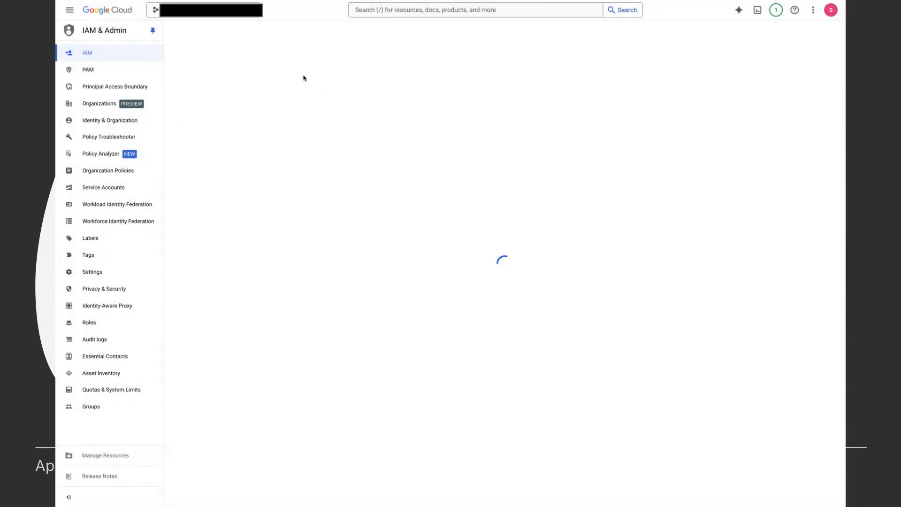
{"action": "left_click", "coordinate": [127, 75]}
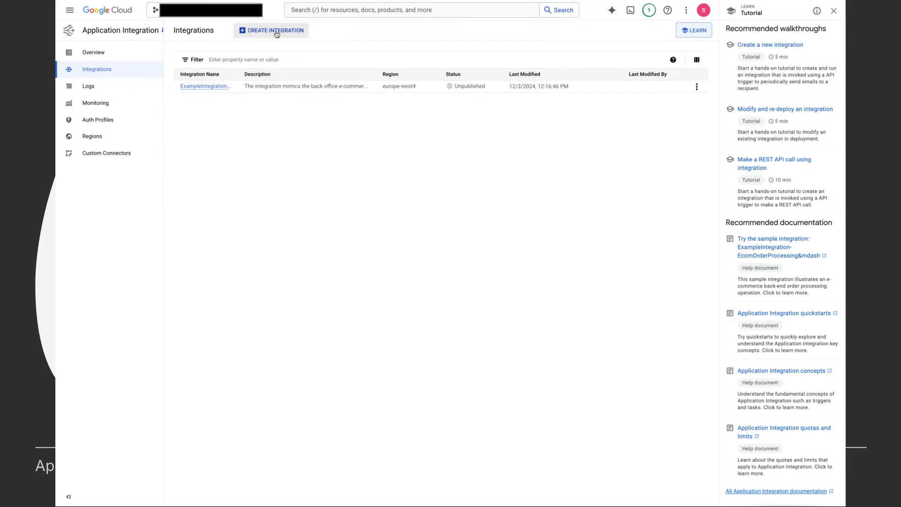
{"action": "left_click", "coordinate": [831, 12]}
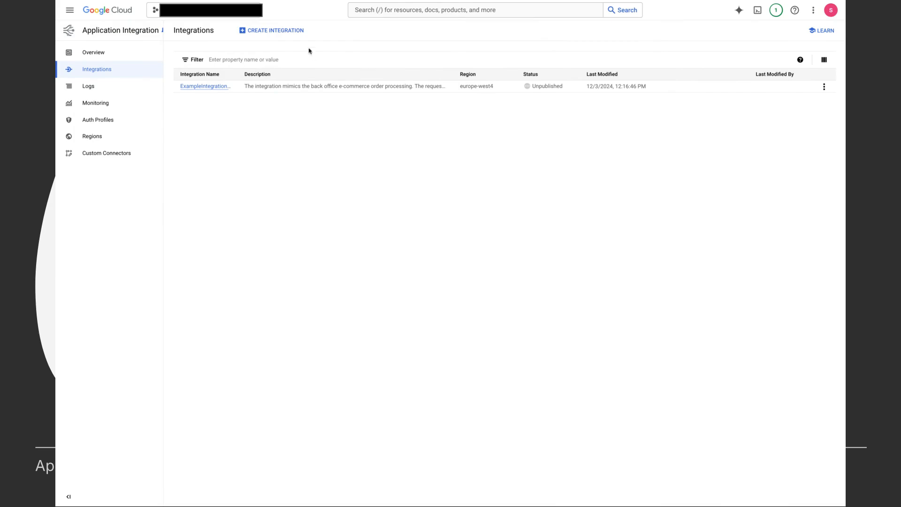
- Create an integration named fn-servicenow-salesforce and dismiss the new canvas view notice
{"action": "left_click", "coordinate": [283, 32]}
{"action": "left_click", "coordinate": [304, 59]}
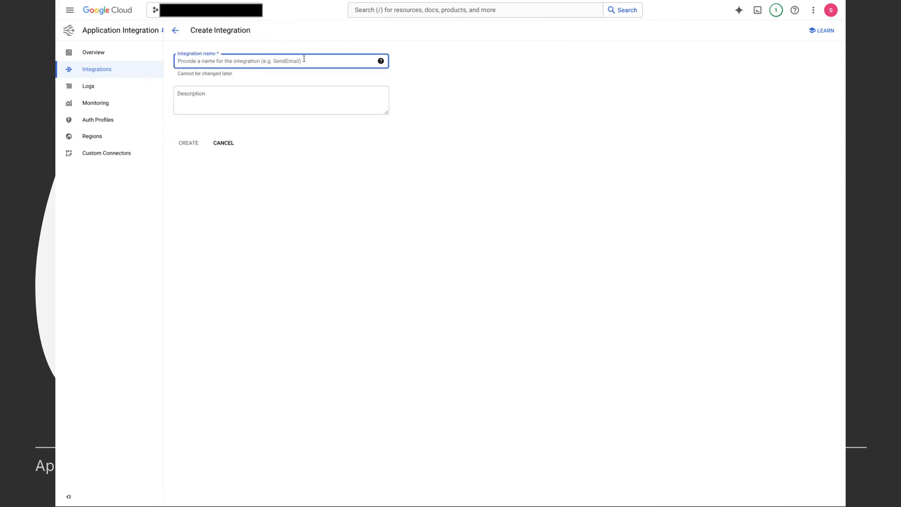
{"action": "type", "text": "fn-"}
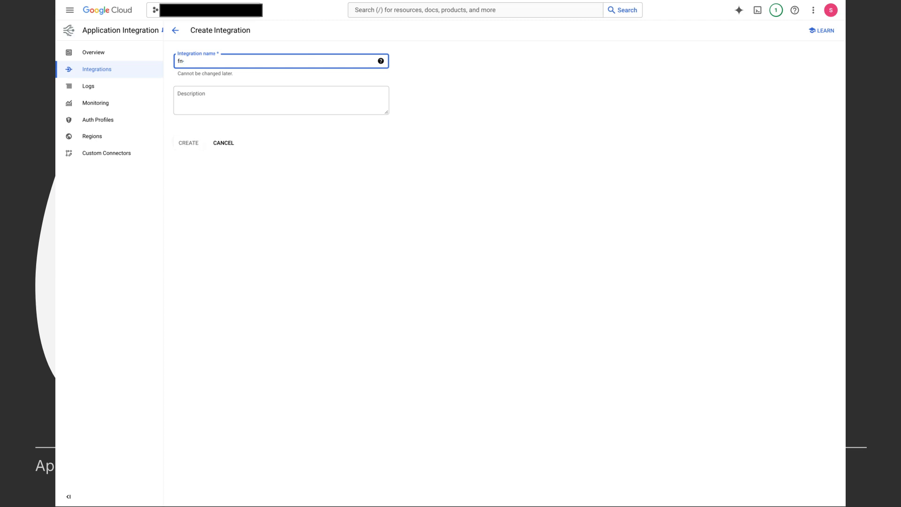
{"action": "type", "text": "servicenow"}
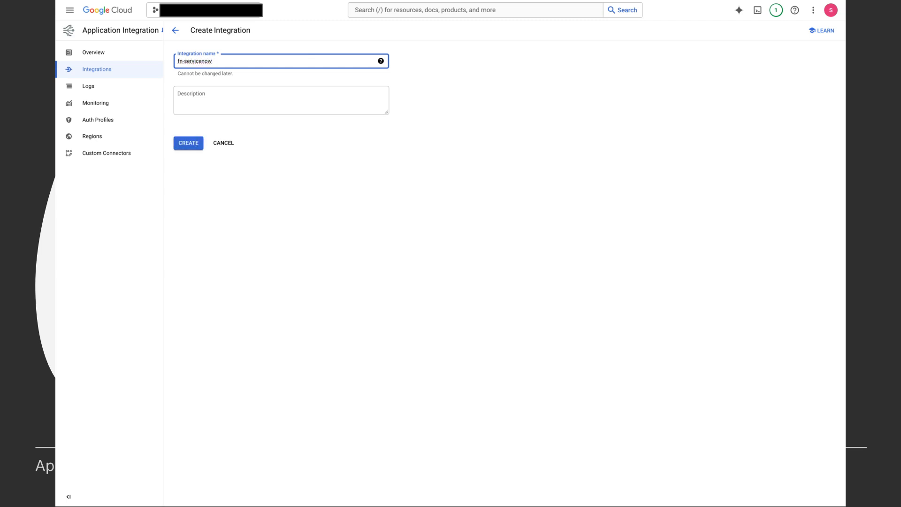
{"action": "type", "text": "-salesforce"}
{"action": "left_click", "coordinate": [197, 147]}
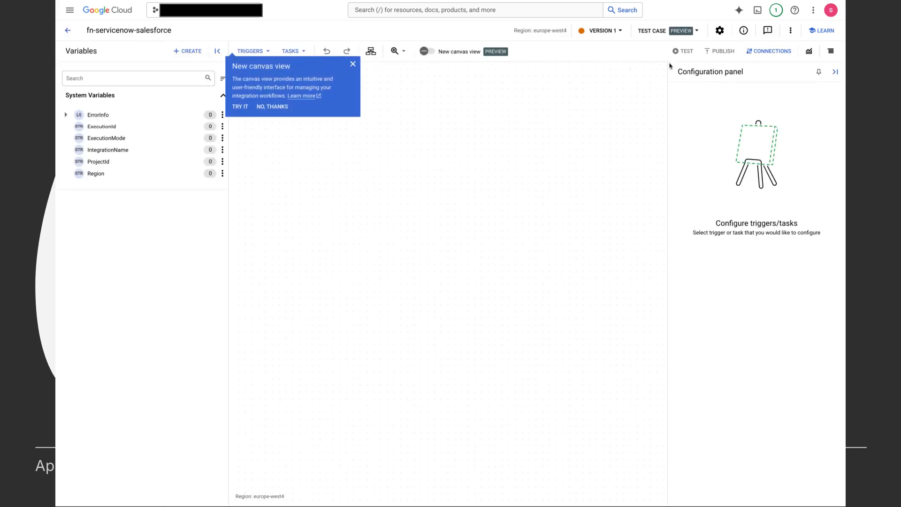
{"action": "left_click", "coordinate": [353, 64]}
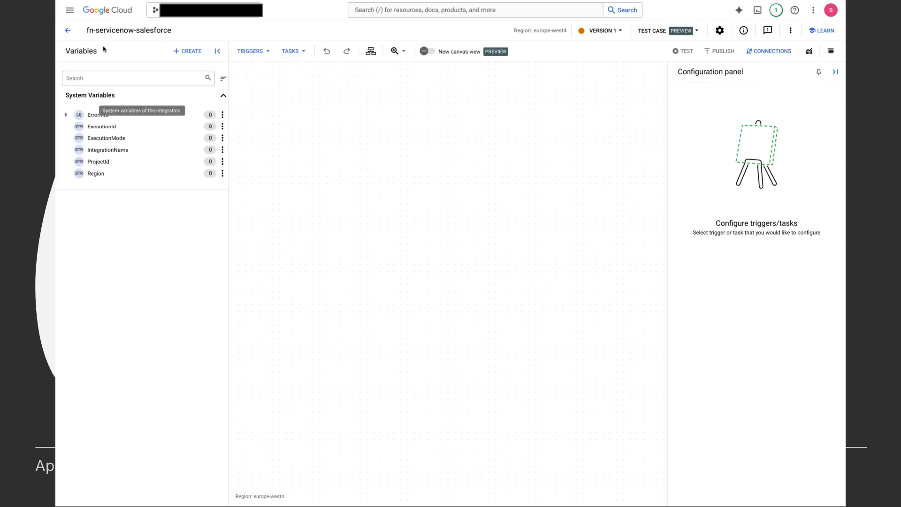
- Create a second integration named se-ServiceNowEnrichment, then return to the list of integrations
{"action": "left_click", "coordinate": [68, 32]}
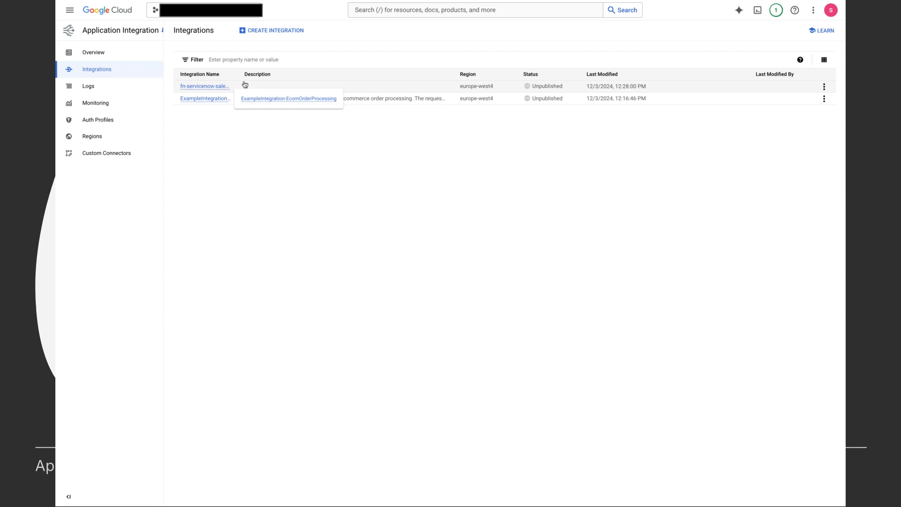
{"action": "left_click", "coordinate": [257, 32]}
{"action": "left_click", "coordinate": [240, 62]}
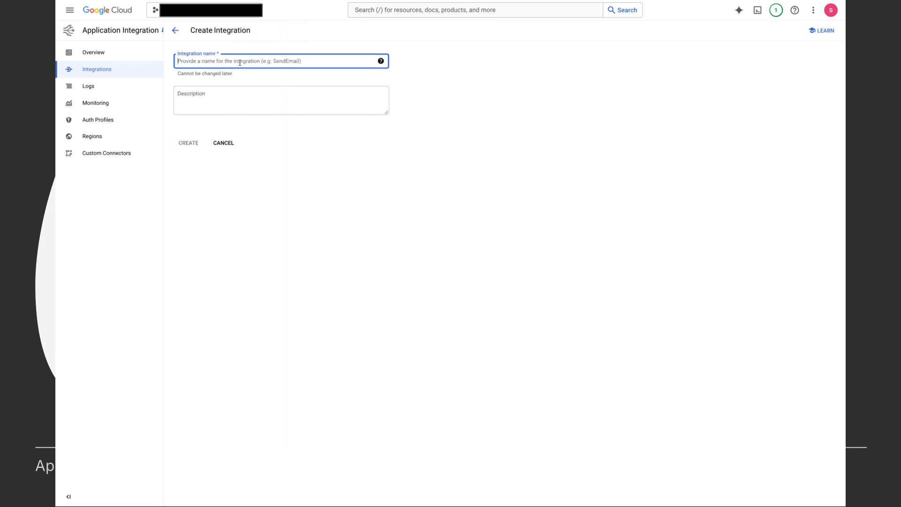
{"action": "type", "text": "s"}
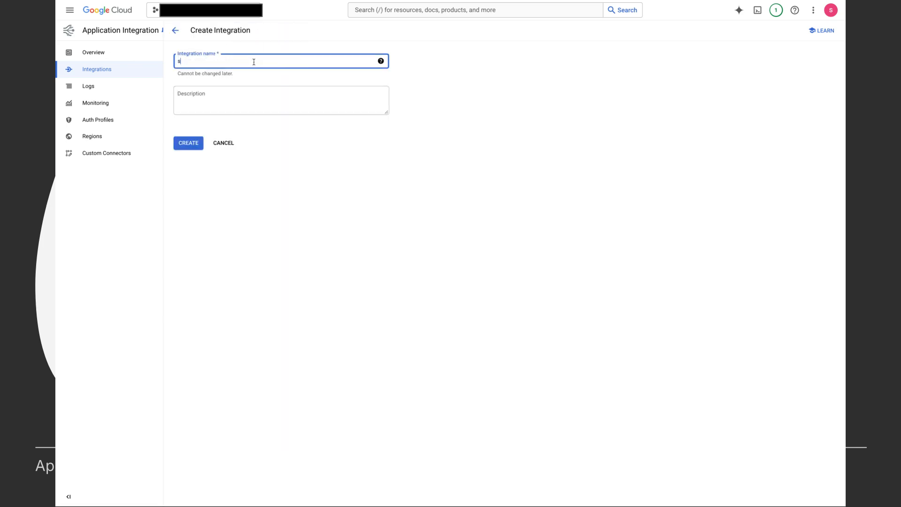
{"action": "type", "text": "e-ServiceNowEnrichment"}
{"action": "left_click", "coordinate": [179, 144]}
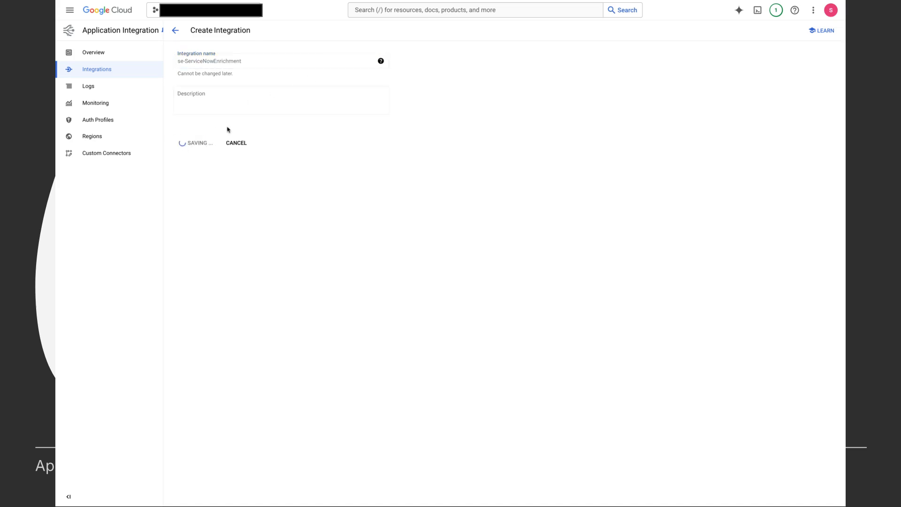
{"action": "left_click", "coordinate": [353, 65]}
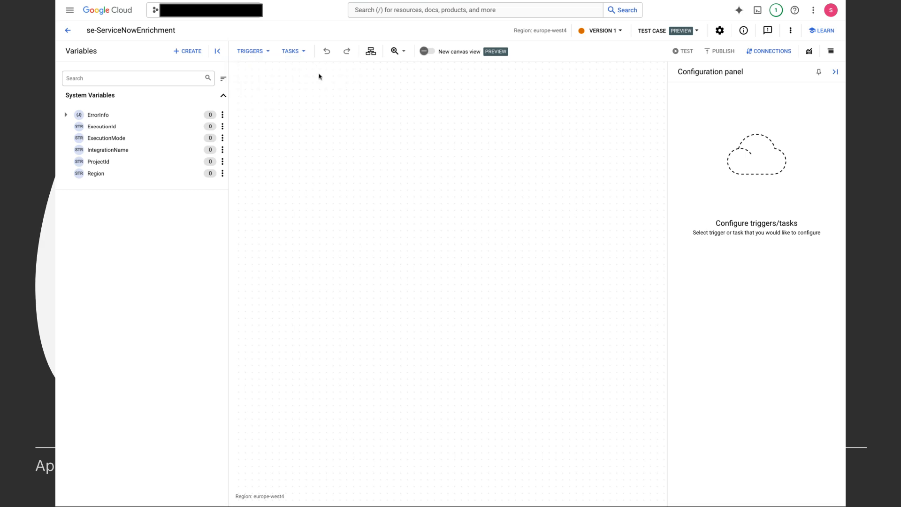
{"action": "left_click", "coordinate": [68, 30]}
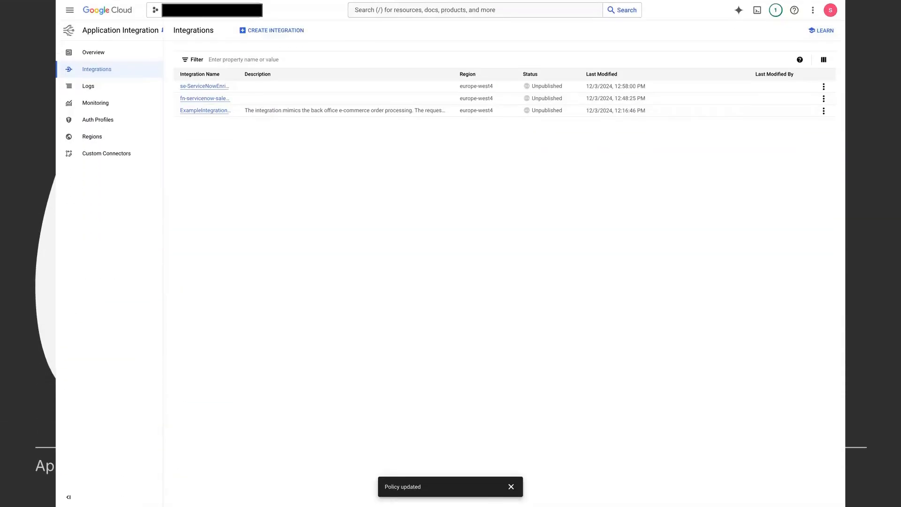
- Edit the student principal's access on the project's IAM page and remove its Owner role
{"action": "left_click", "coordinate": [511, 487]}
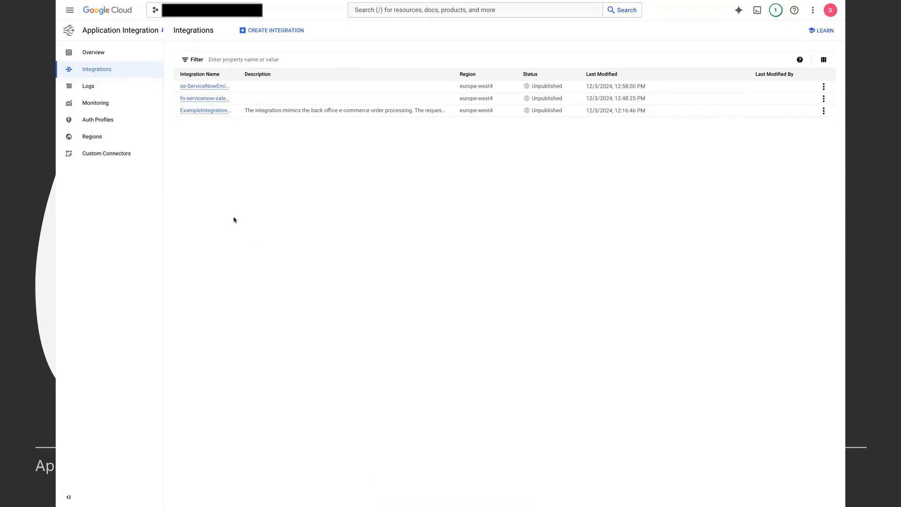
{"action": "left_click", "coordinate": [68, 12]}
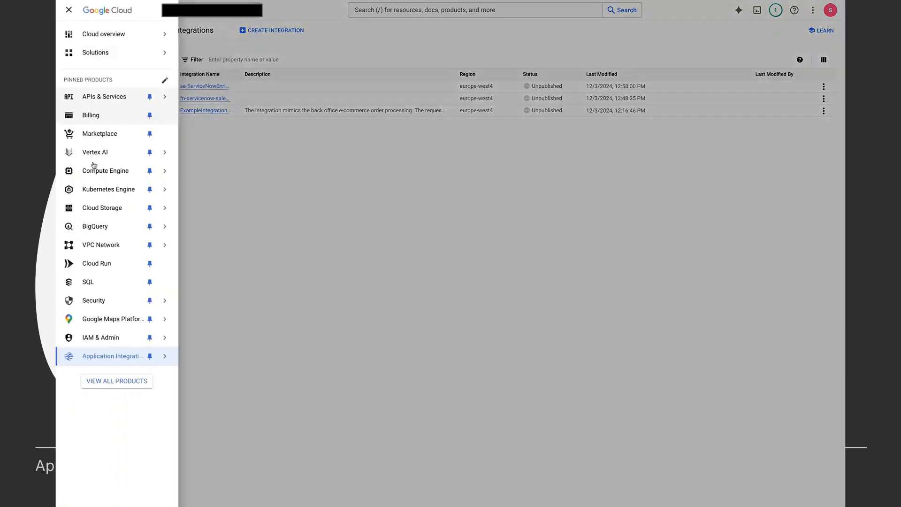
{"action": "left_click", "coordinate": [92, 343]}
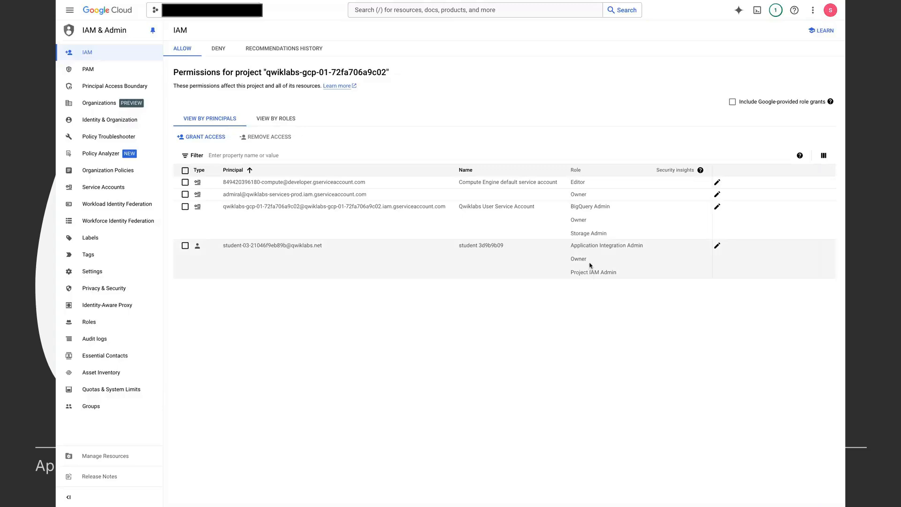
{"action": "left_click", "coordinate": [716, 246]}
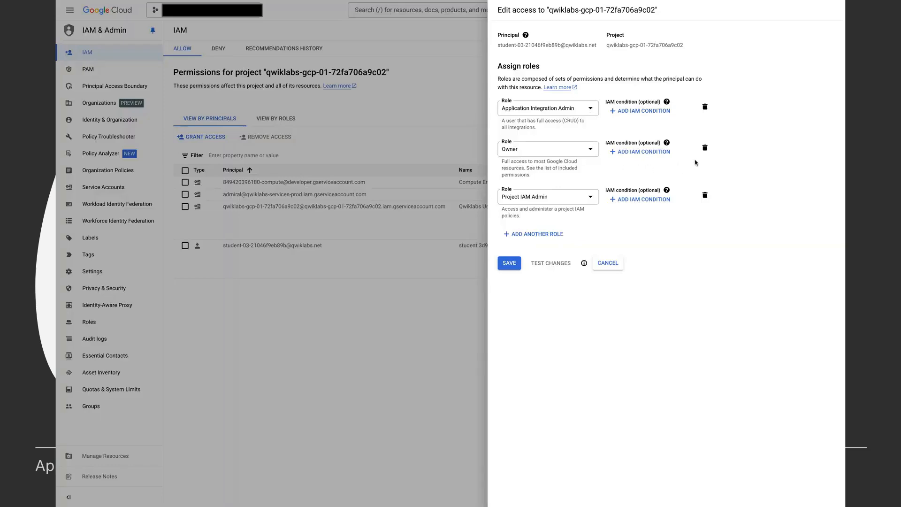
{"action": "left_click", "coordinate": [705, 148]}
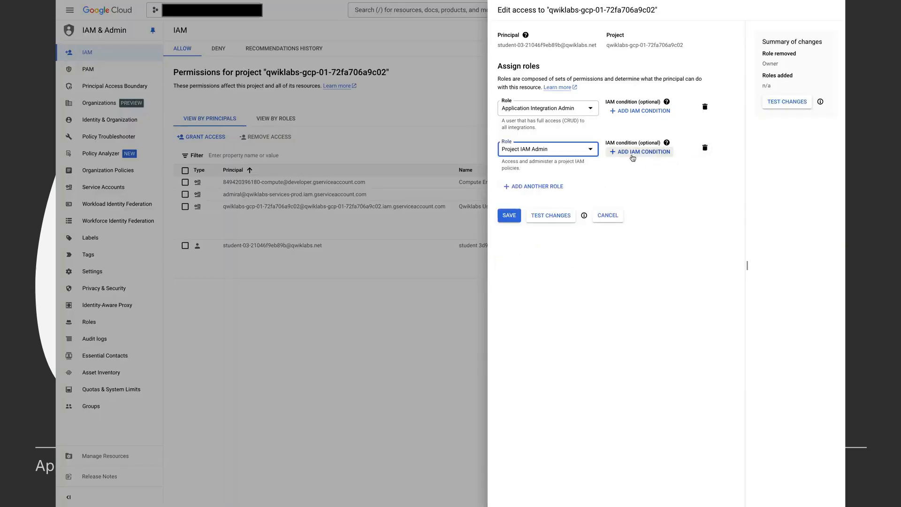
- Add an IAM condition titled "Finance AppInt Admin" to the Application Integration Admin role
{"action": "left_click", "coordinate": [639, 111]}
{"action": "left_click", "coordinate": [482, 66]}
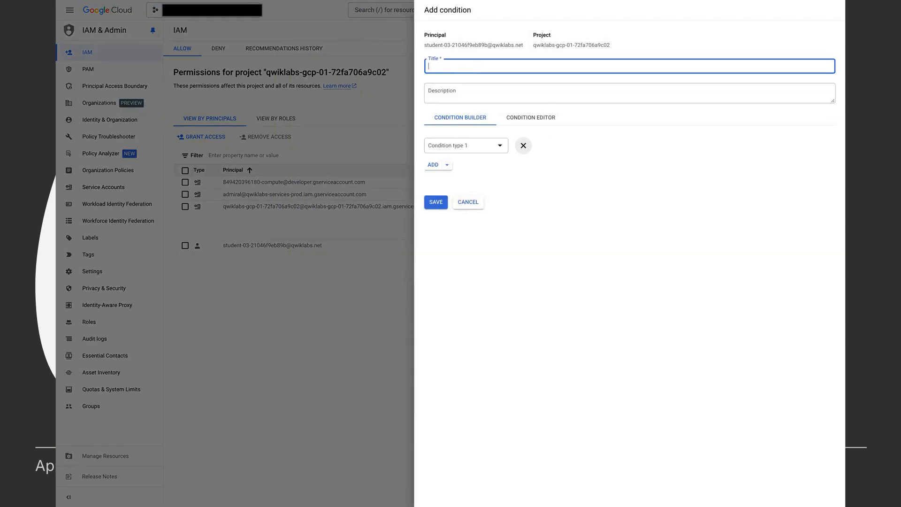
{"action": "type", "text": "Finna"}
{"action": "key", "text": "BackSpace"}
{"action": "key", "text": "BackSpace"}
{"action": "type", "text": "ance AppInt Admin"}
- Enter the CEL expression resource.name.startsWith("projects/<project>/locations/<location>/integrations/fn") || resource.type == "integrations.googleapis.com/Location" || resource.type == "cloudresourcemanager.googleapis.com/Project"
{"action": "left_click", "coordinate": [531, 121]}
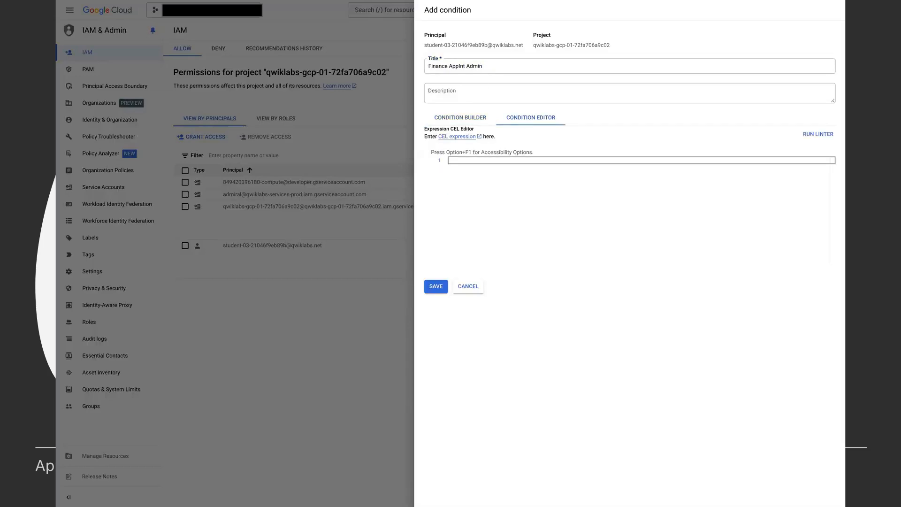
{"action": "left_click", "coordinate": [512, 180]}
{"action": "type", "text": "resource.name.startsWith(\"projects/<project>/locations/<location>/integrations/fn\") || resource.type == \"integrations.googleapis.com/Location\" || resource.type == \"cloudresourcemanager.googleapis.com/Project\""}
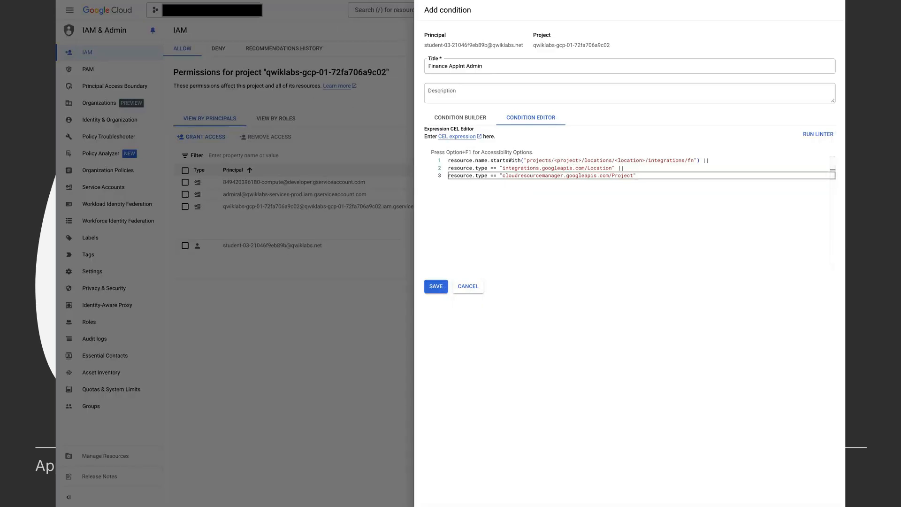
- Replace the expression's <project> placeholder with qwiklabs-gcp-01-72fa706a9c02 and its <location> placeholder with europe-west4
{"action": "left_click", "coordinate": [555, 160]}
{"action": "left_click_drag", "start_coordinate": [555, 160], "coordinate": [580, 161]}
{"action": "key", "text": "ctrl+v"}
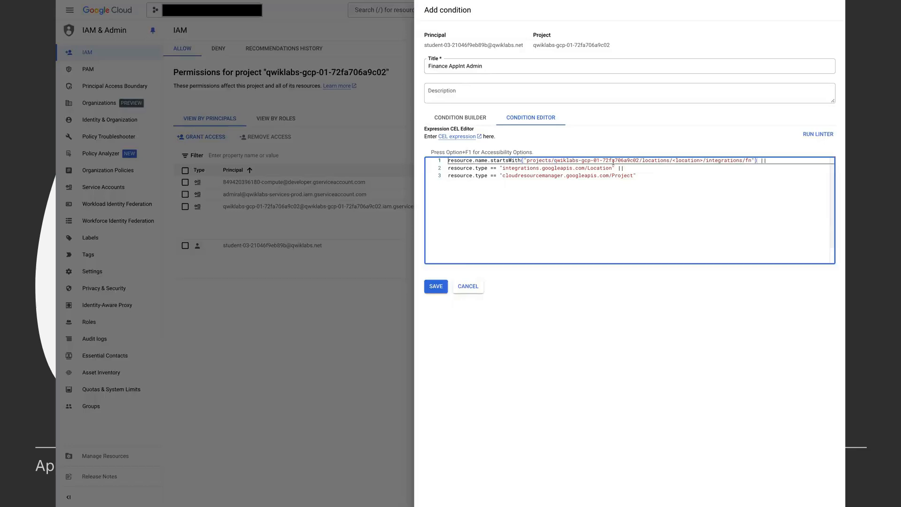
{"action": "left_click_drag", "start_coordinate": [672, 161], "coordinate": [681, 161]}
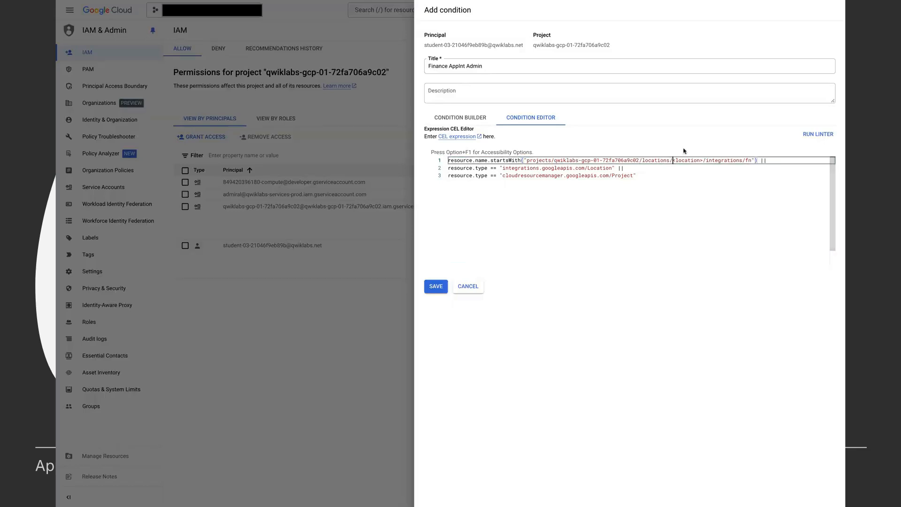
{"action": "key", "text": "shift+Right"}
{"action": "key", "text": "shift+Right"}
{"action": "key", "text": "shift+Right"}
{"action": "key", "text": "shift+Right"}
{"action": "key", "text": "shift+Right"}
{"action": "key", "text": "shift+Right"}
{"action": "key", "text": "shift+Right"}
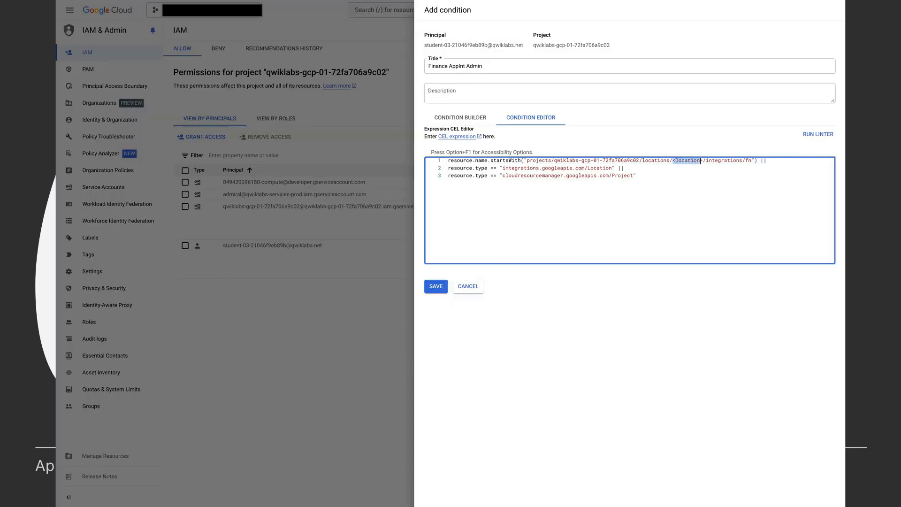
{"action": "type", "text": "europe-w"}
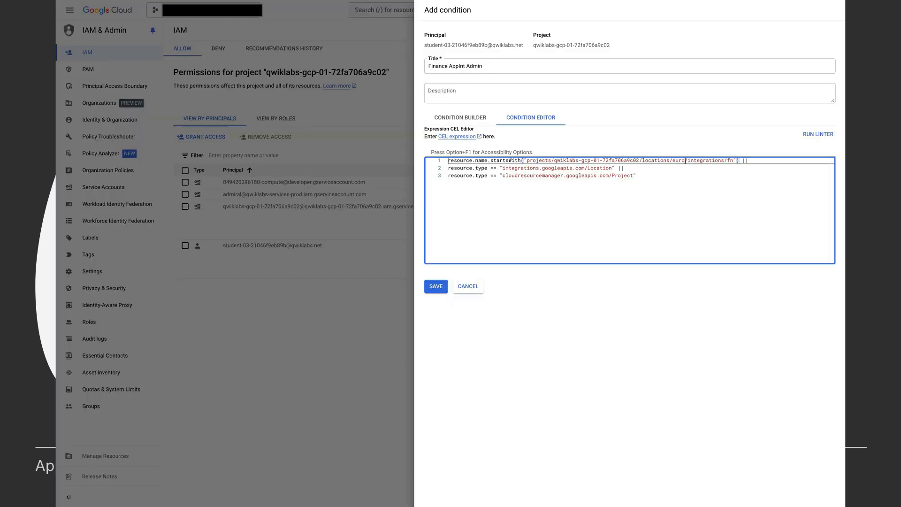
{"action": "type", "text": "est4"}
{"action": "left_click", "coordinate": [683, 181]}
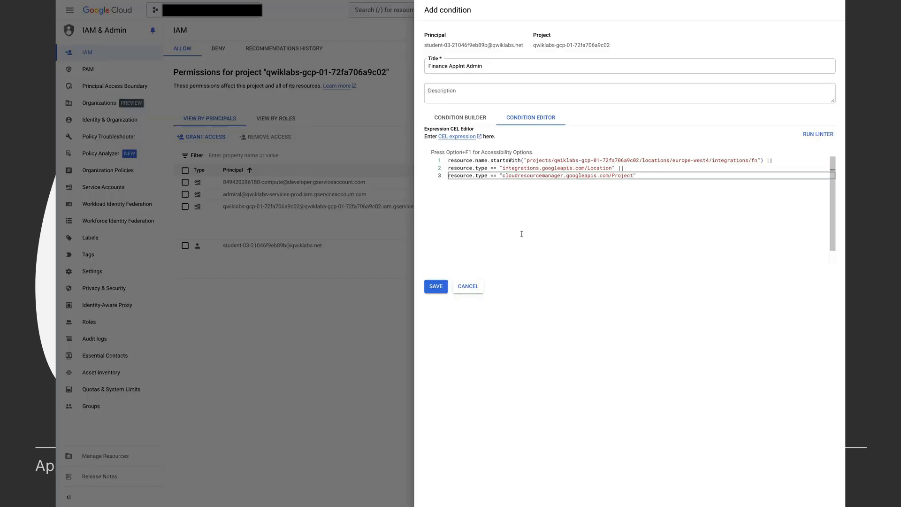
- Save the condition and the principal's access changes, accepting the removal from the Owner role
{"action": "left_click", "coordinate": [435, 287]}
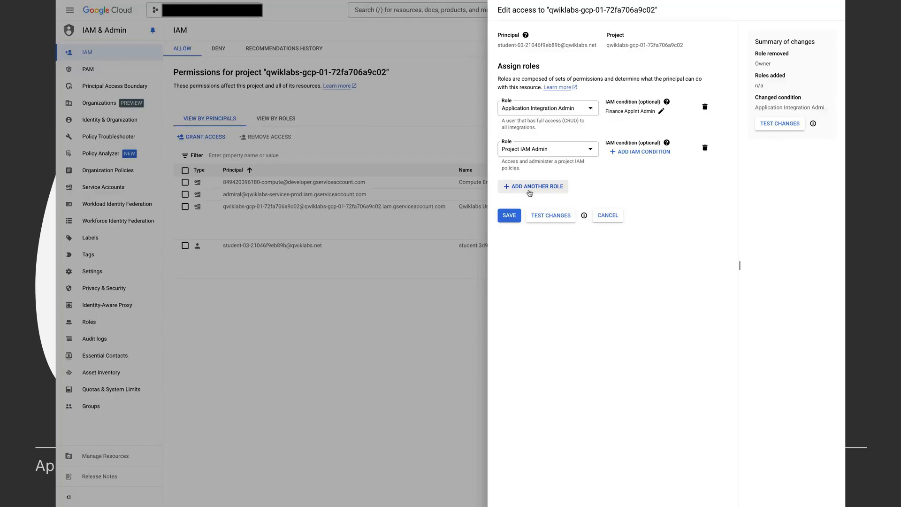
{"action": "left_click", "coordinate": [511, 216]}
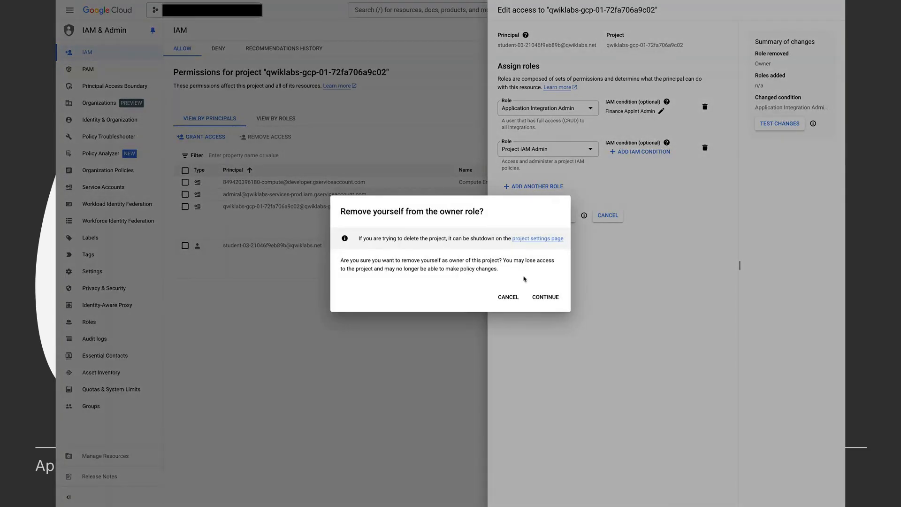
{"action": "left_click", "coordinate": [545, 297]}
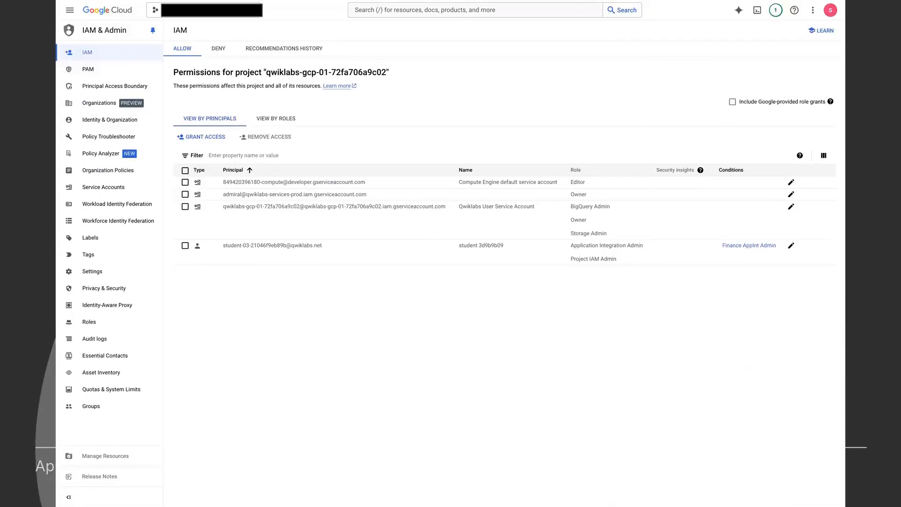
- Open the Application Integration overview page
{"action": "left_click", "coordinate": [69, 10]}
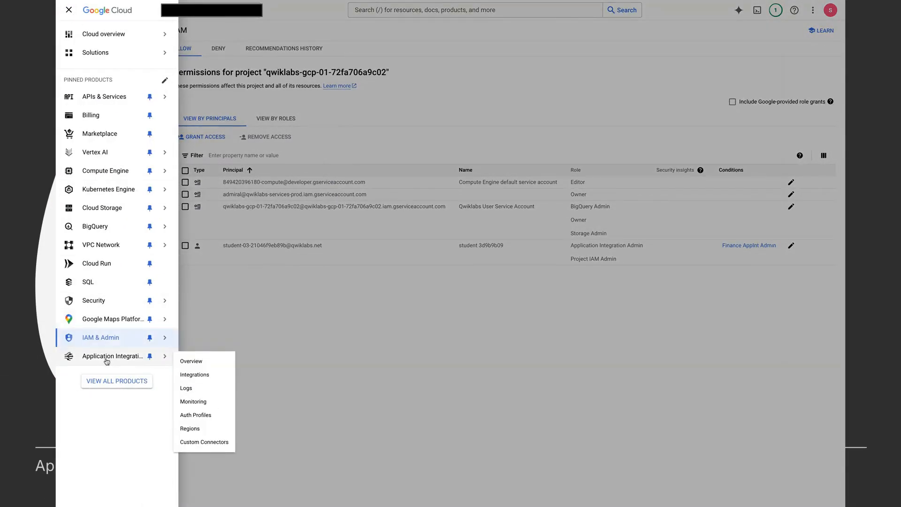
{"action": "left_click", "coordinate": [107, 359]}
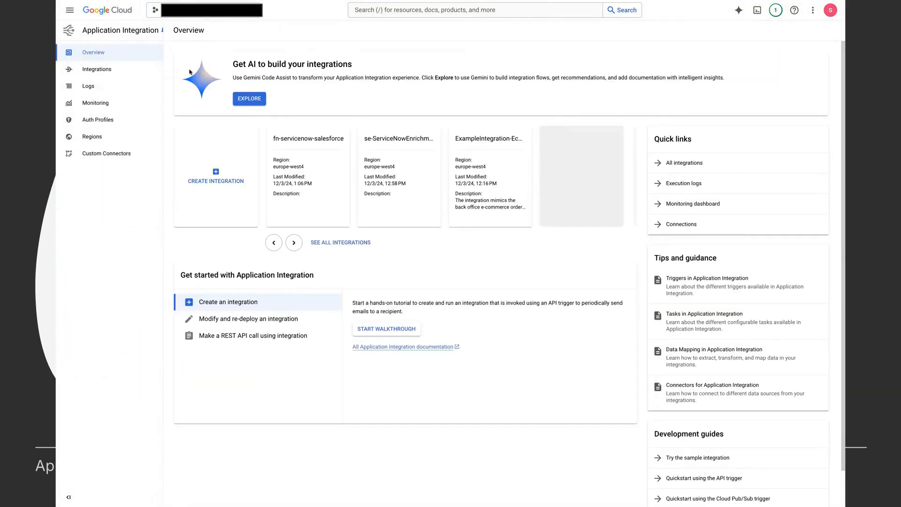
- Open the fn-servicenow-salesforce integration from the integrations list, return to the list, and try to open the se-ServiceNowEnrichment integration
{"action": "left_click", "coordinate": [135, 73]}
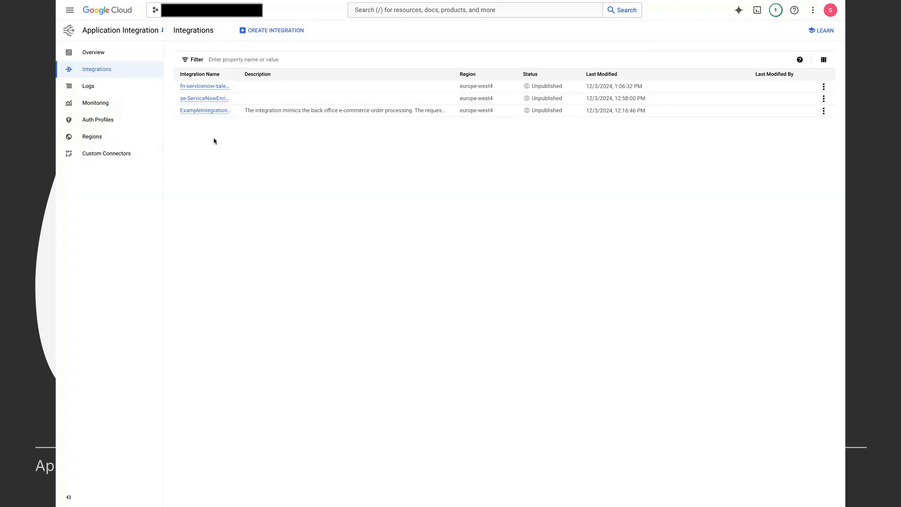
{"action": "left_click", "coordinate": [204, 88]}
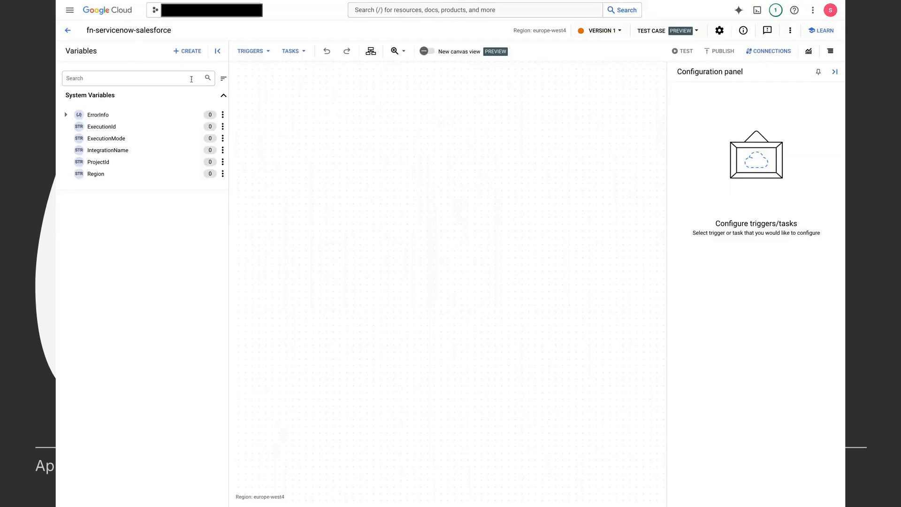
{"action": "left_click", "coordinate": [67, 30]}
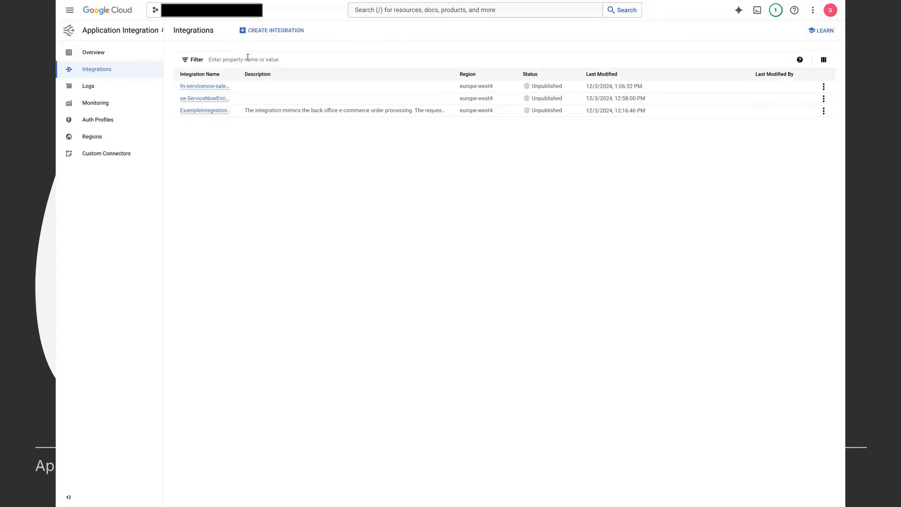
{"action": "left_click", "coordinate": [217, 98]}
- Create an integration named fn-test and return to the integrations list
{"action": "left_click", "coordinate": [257, 30]}
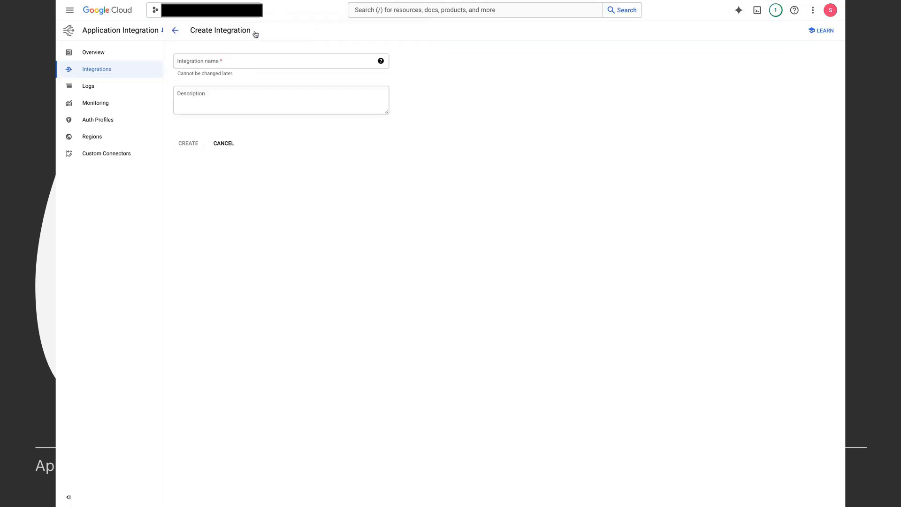
{"action": "left_click", "coordinate": [280, 59]}
{"action": "type", "text": "fn-test1"}
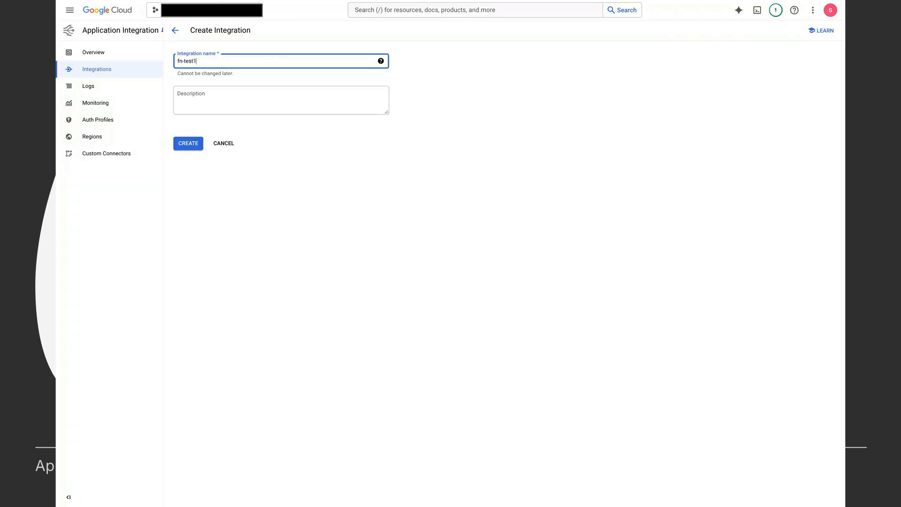
{"action": "left_click", "coordinate": [187, 146]}
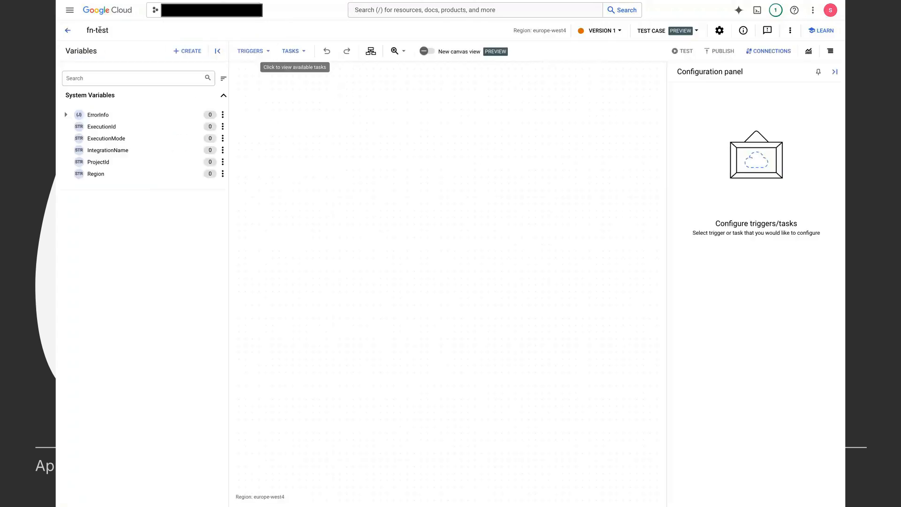
{"action": "left_click", "coordinate": [67, 30]}
- Try to create an integration named se-test, and cancel back to the integrations list
{"action": "left_click", "coordinate": [291, 31]}
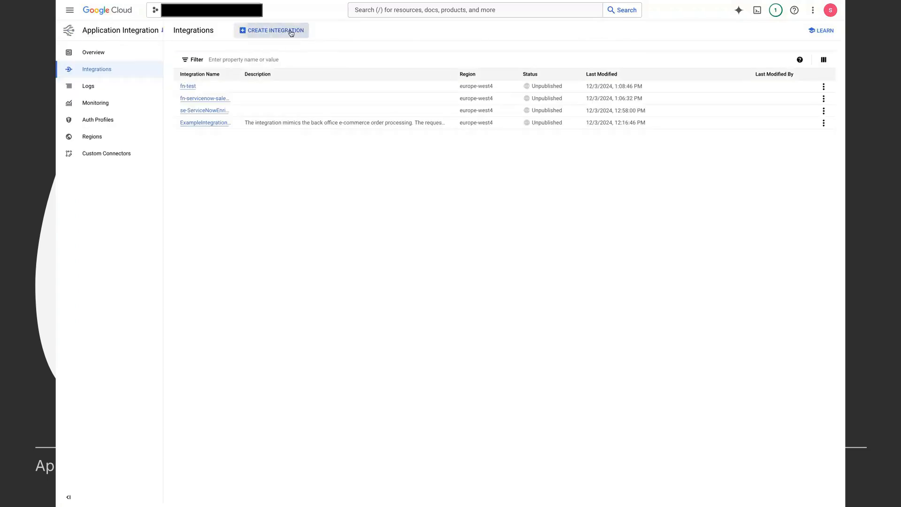
{"action": "left_click", "coordinate": [262, 61]}
{"action": "type", "text": "se-test"}
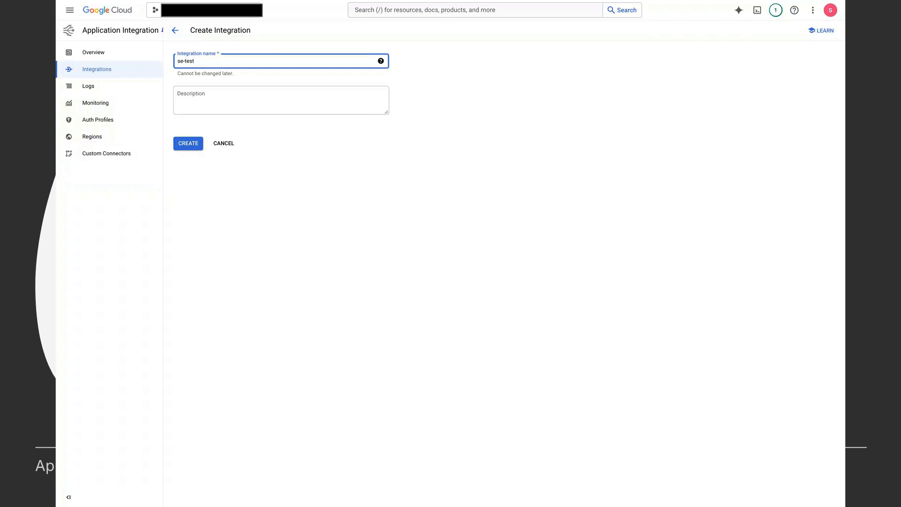
{"action": "left_click", "coordinate": [194, 144]}
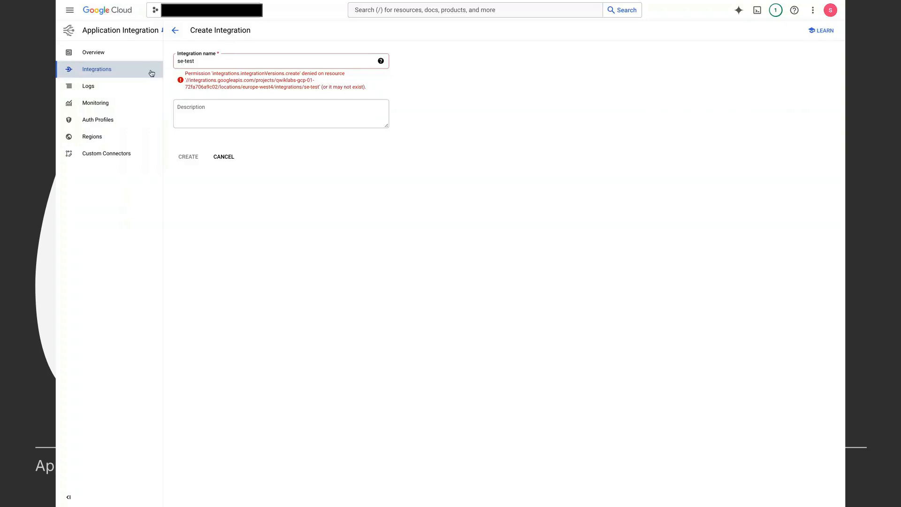
{"action": "left_click", "coordinate": [223, 157]}
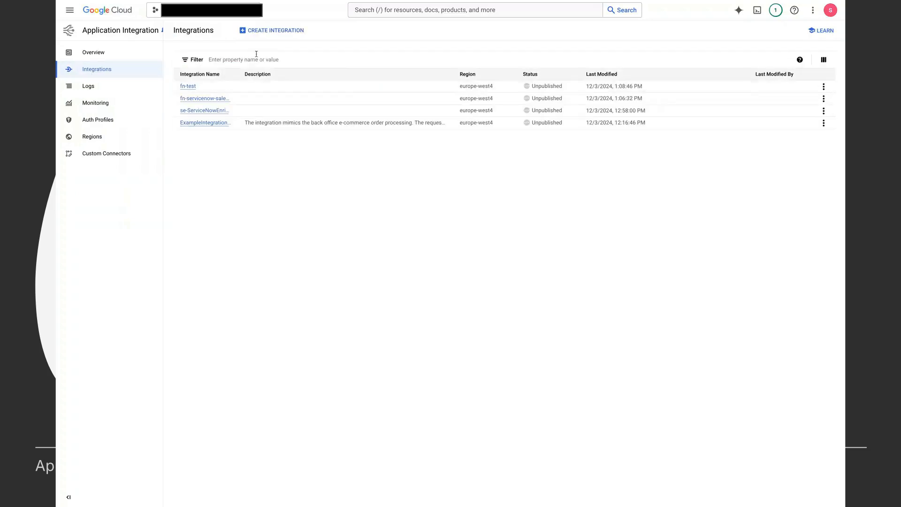